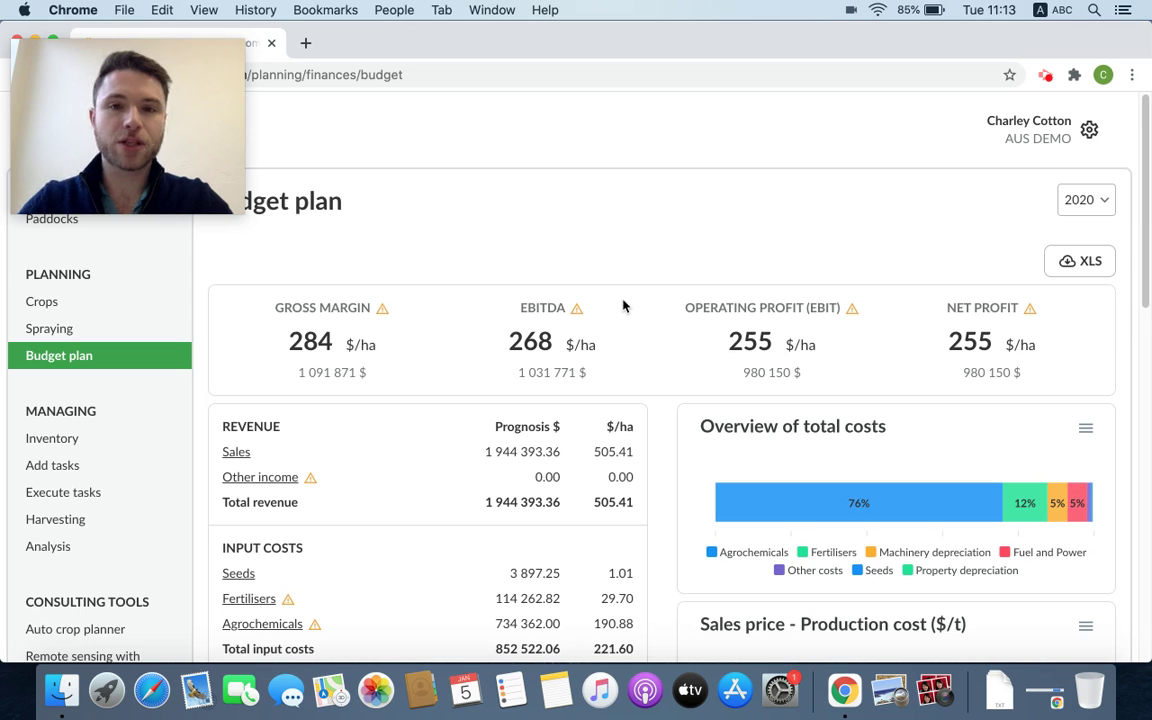
# Review the 2020 budget plan's profit figures, revenue, input costs and operating costs, and check which budget years are available
pyautogui.scroll(-2, 631, 305)
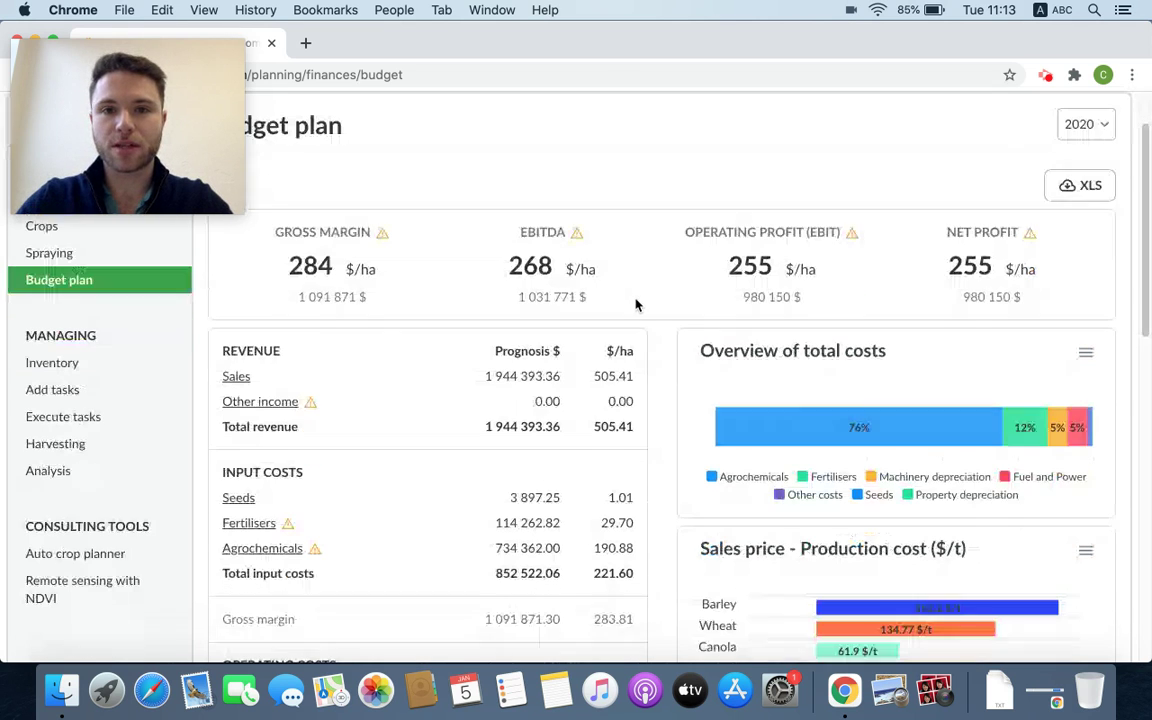
pyautogui.scroll(-2, 241, 495)
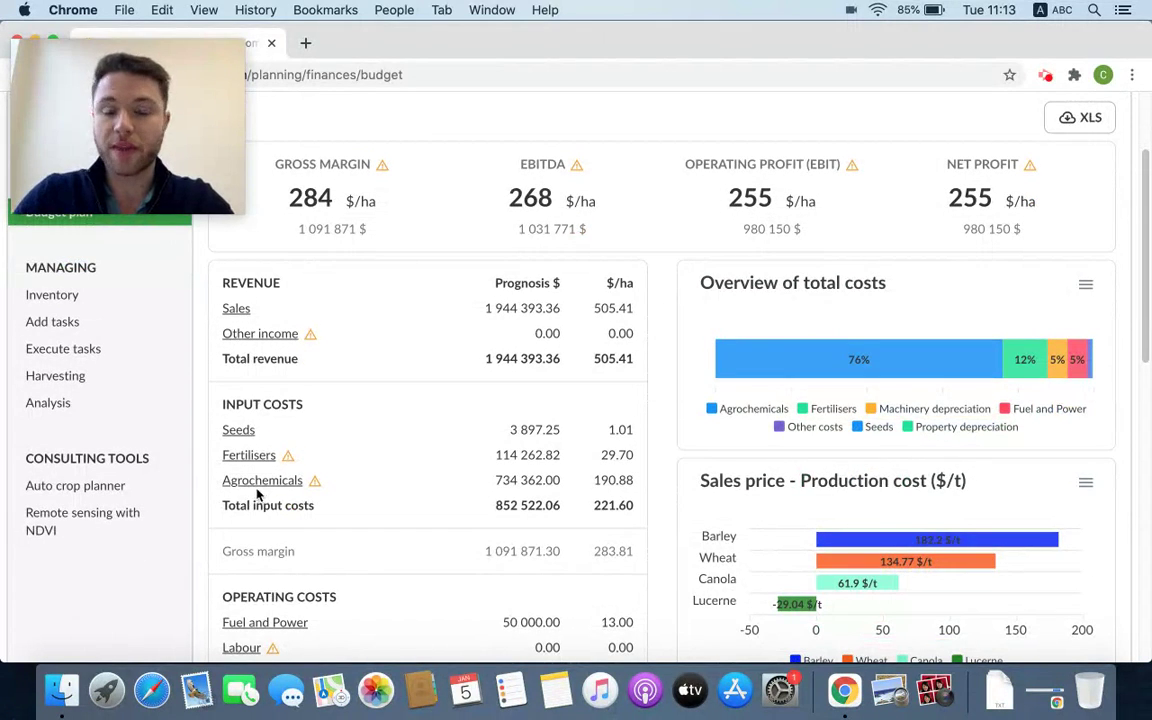
pyautogui.scroll(3, 440, 338)
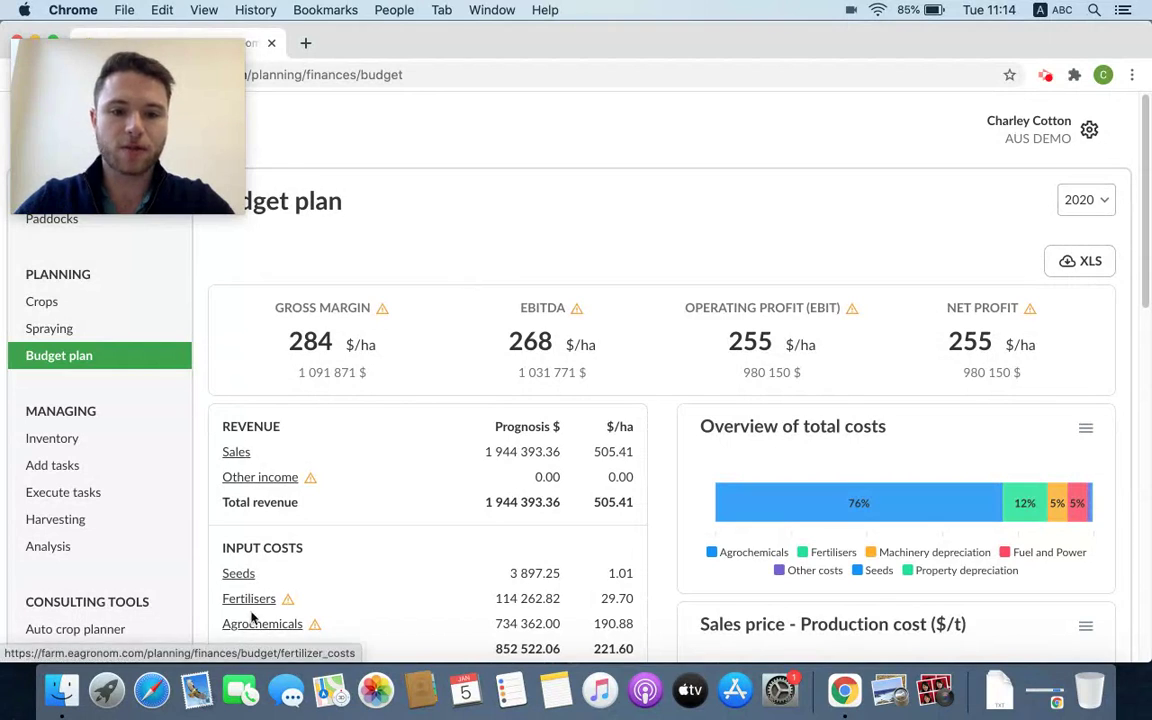
pyautogui.scroll(-5, 413, 544)
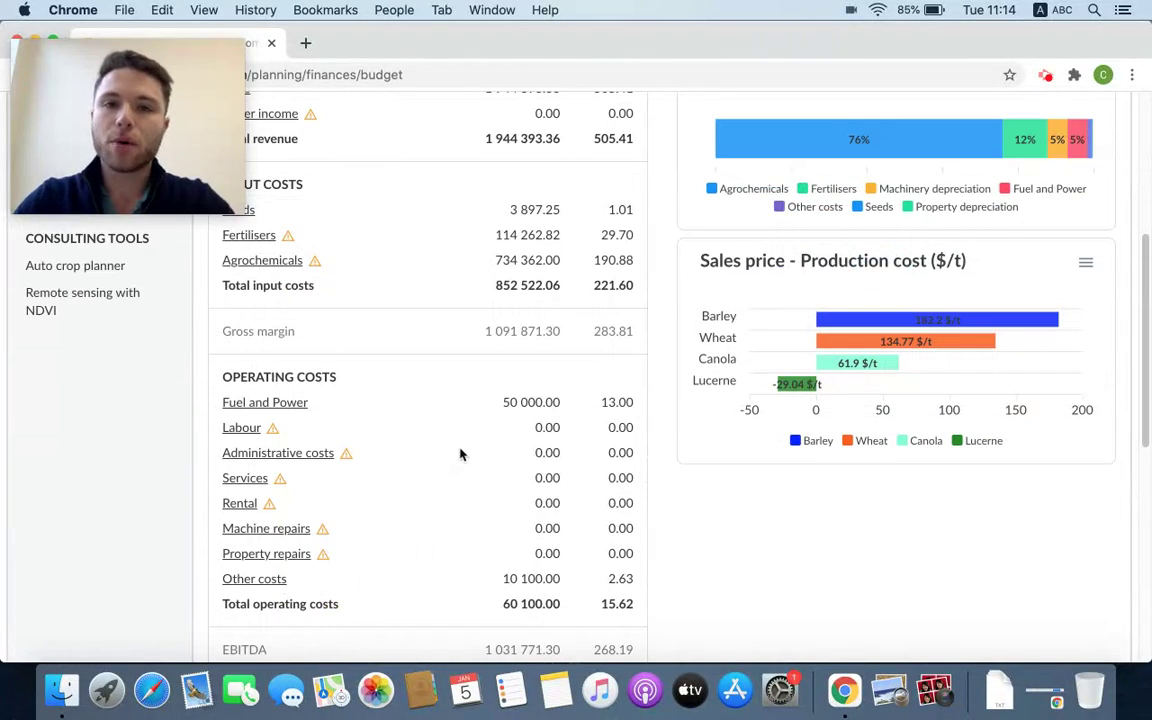
pyautogui.scroll(5, 450, 473)
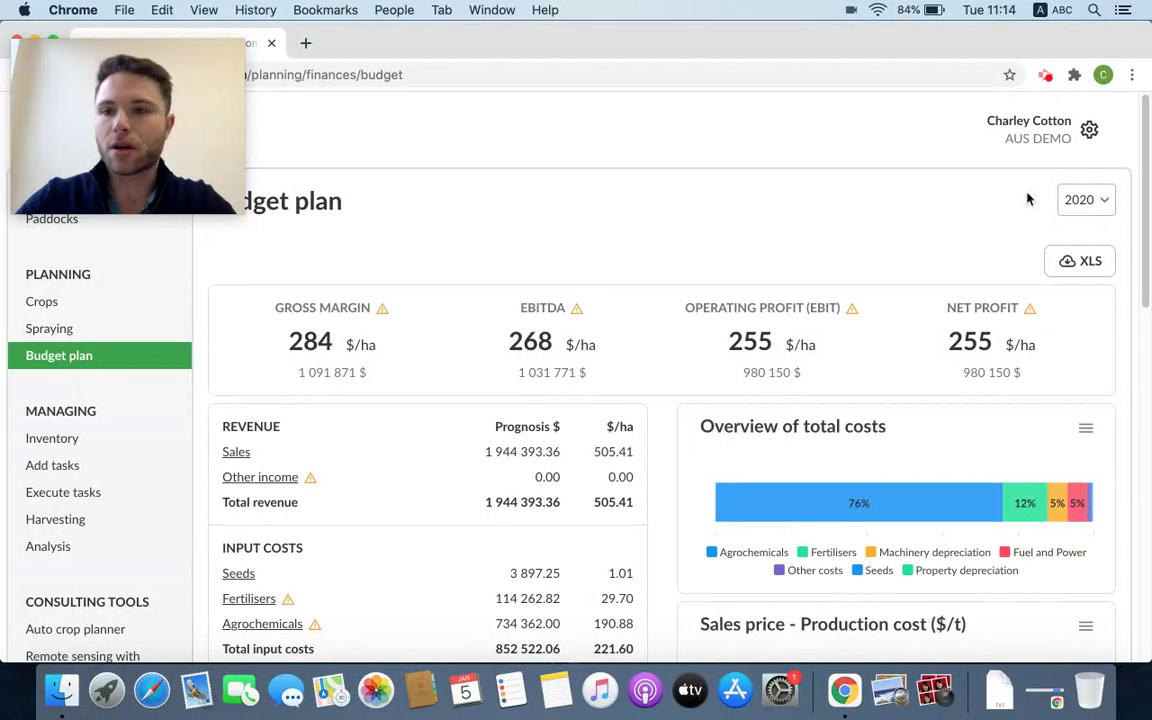
pyautogui.click(1082, 199)
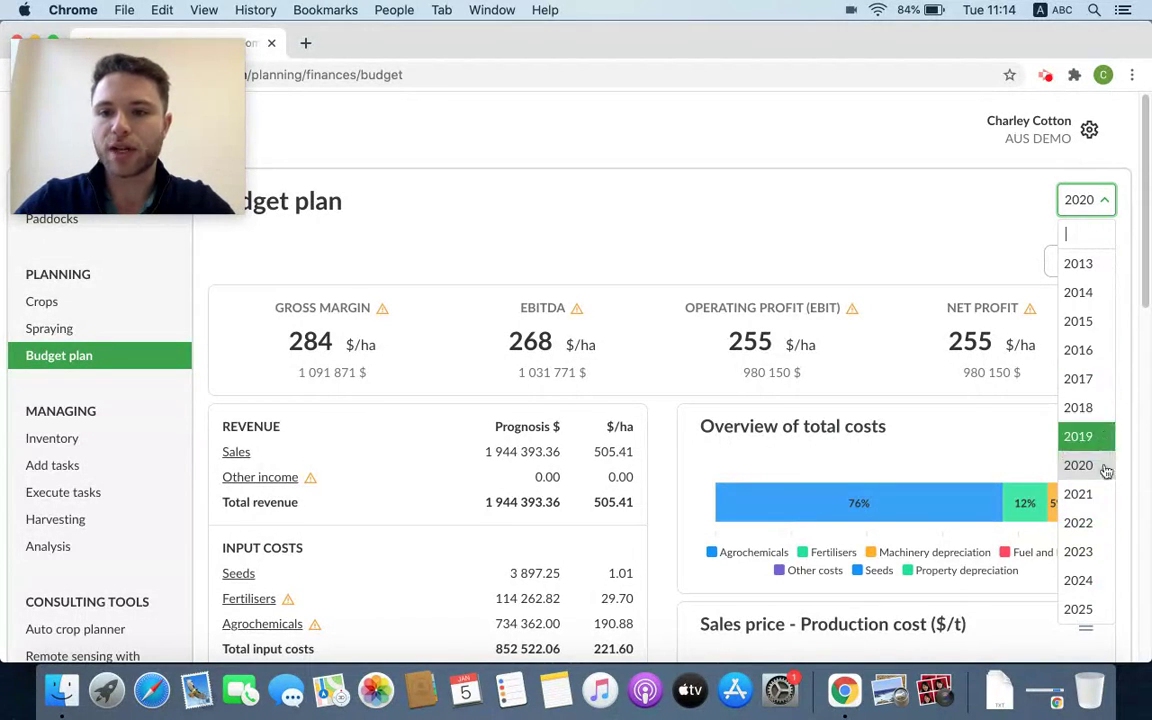
pyautogui.click(868, 233)
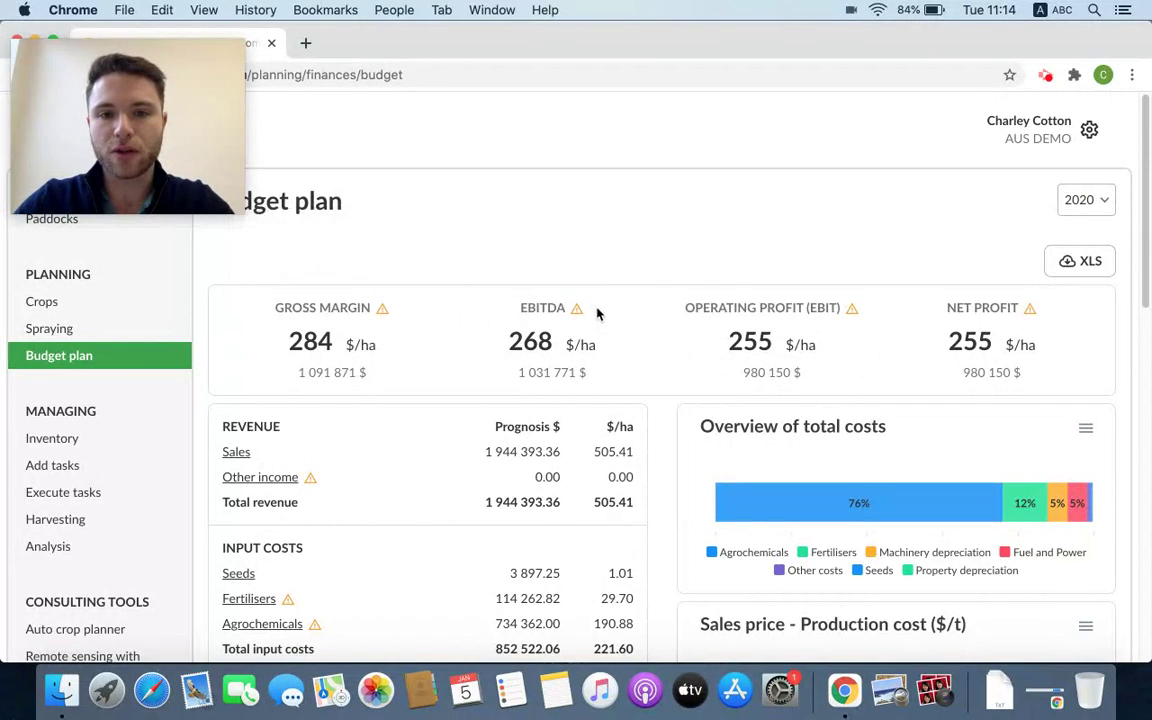
# Examine the budget plan's total costs chart and the chart comparing sales price with production cost per crop
pyautogui.moveTo(577, 311)
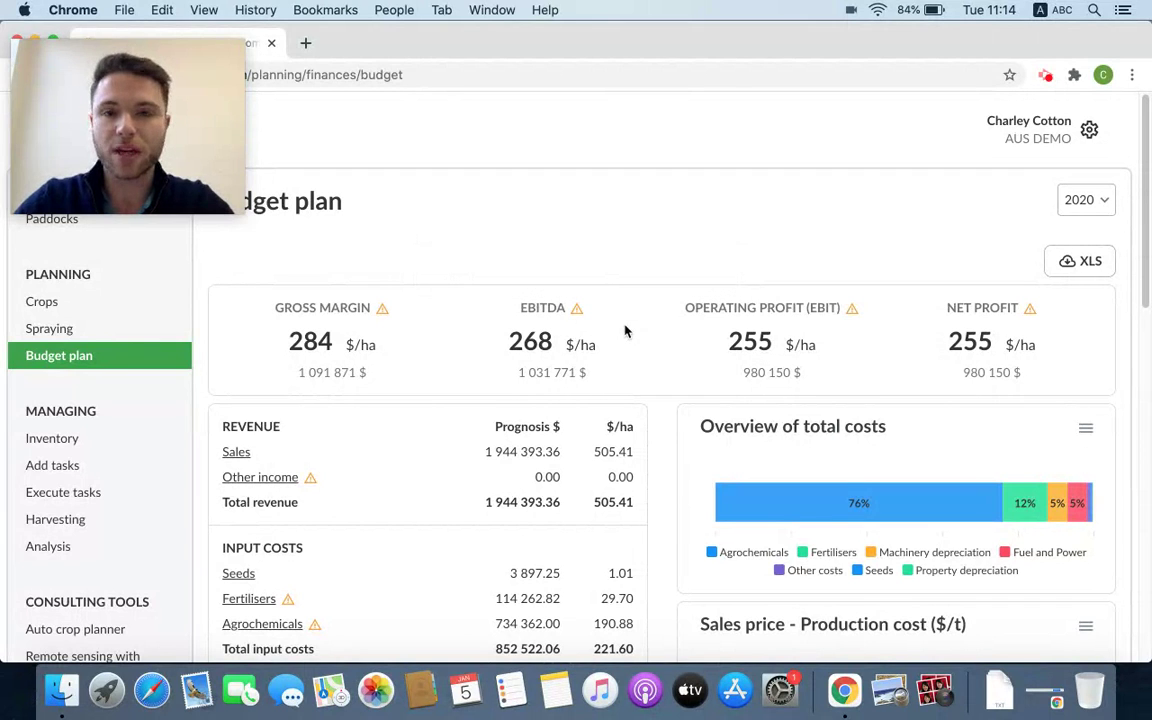
pyautogui.scroll(-5, 650, 332)
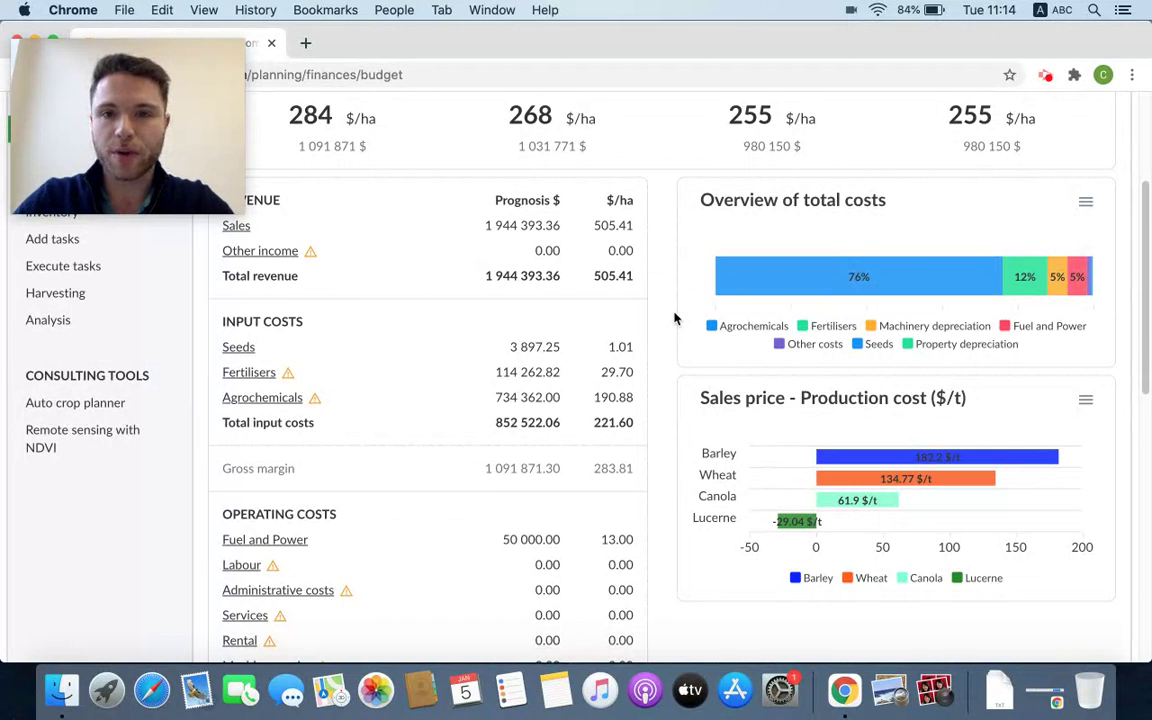
pyautogui.moveTo(779, 283)
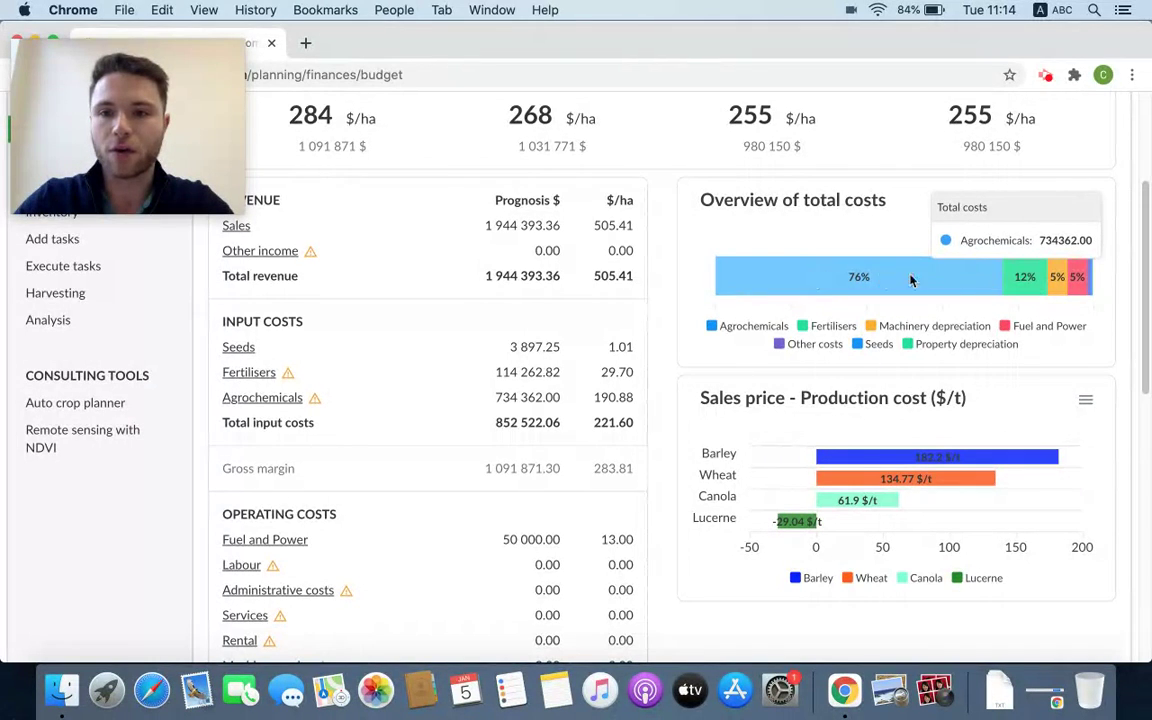
pyautogui.moveTo(1018, 277)
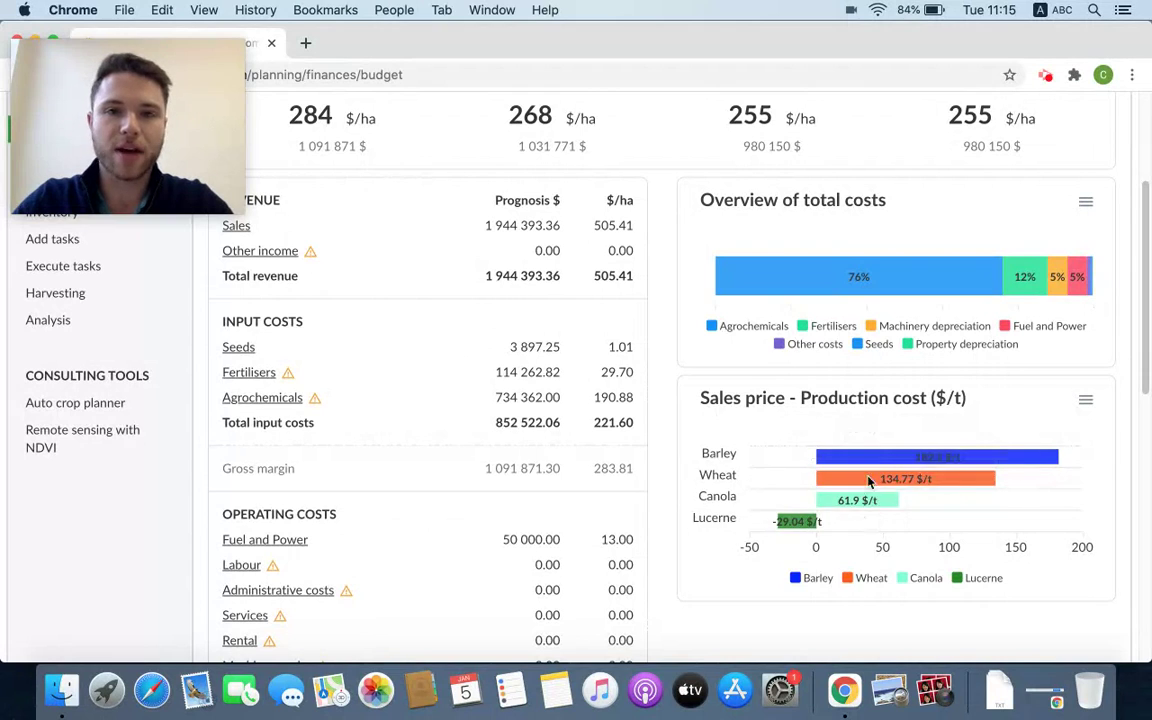
pyautogui.scroll(2, 695, 400)
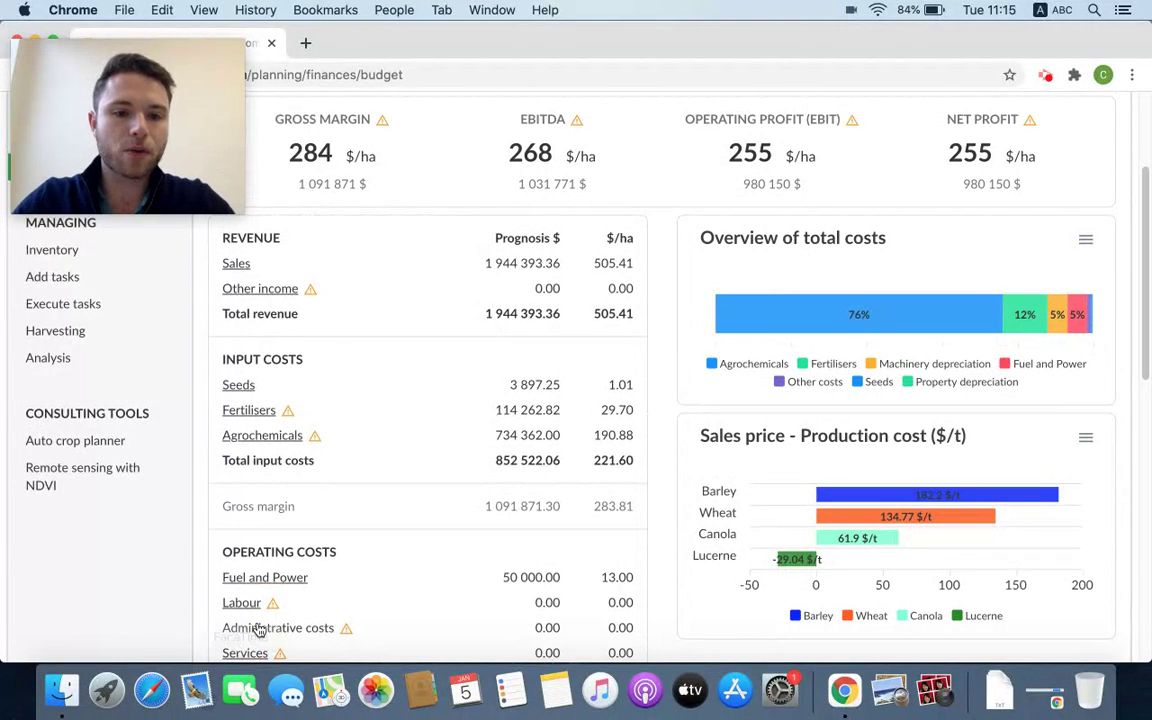
pyautogui.scroll(-3, 257, 620)
pyautogui.scroll(3, 257, 596)
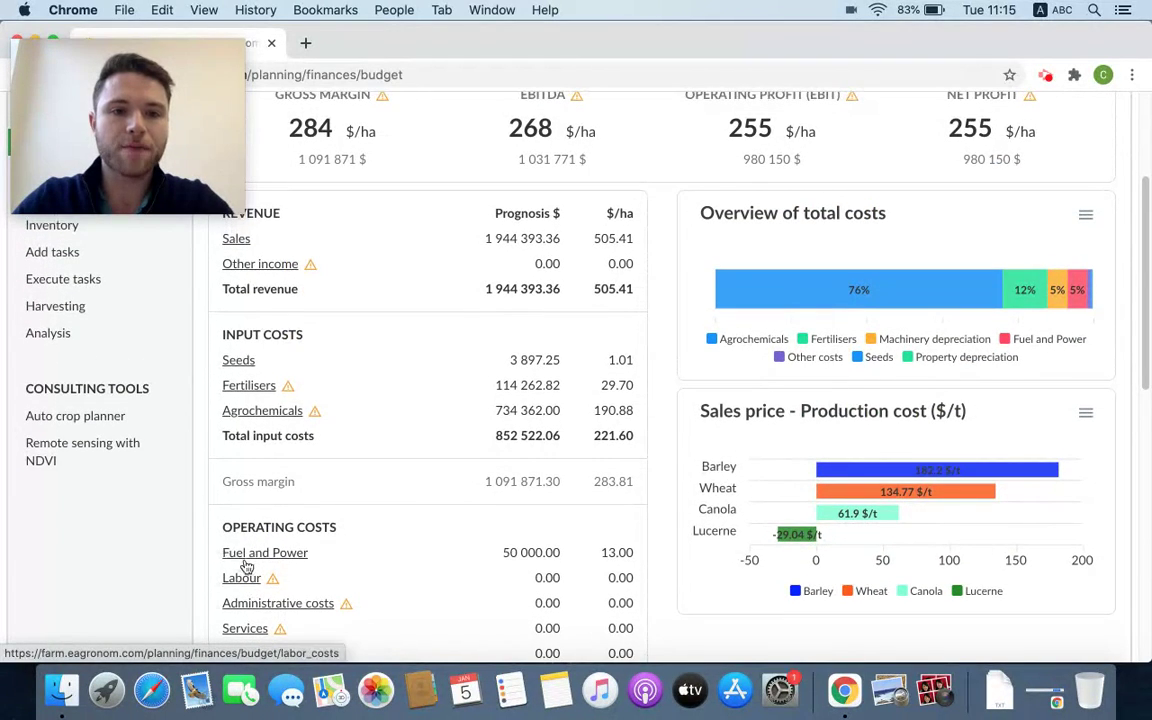
# Open the Sales breakdown under Revenue to view each crop's area, yield, expected price and revenue
pyautogui.click(233, 259)
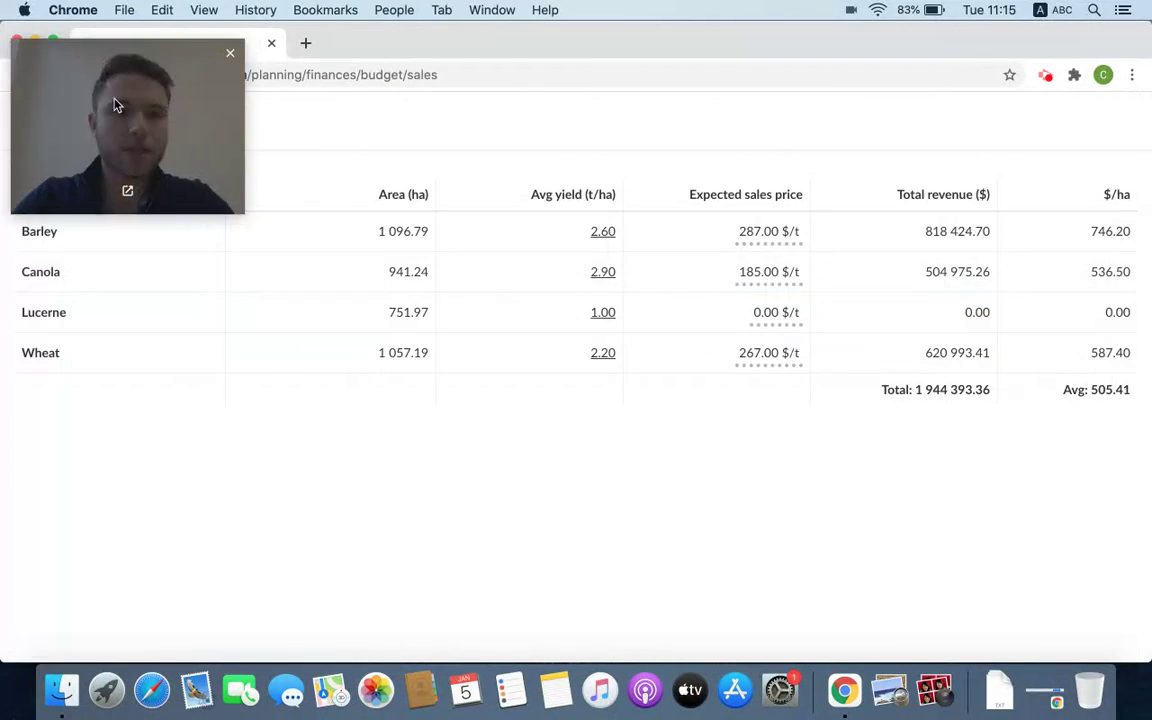
pyautogui.moveTo(113, 108); pyautogui.dragTo(1008, 543)
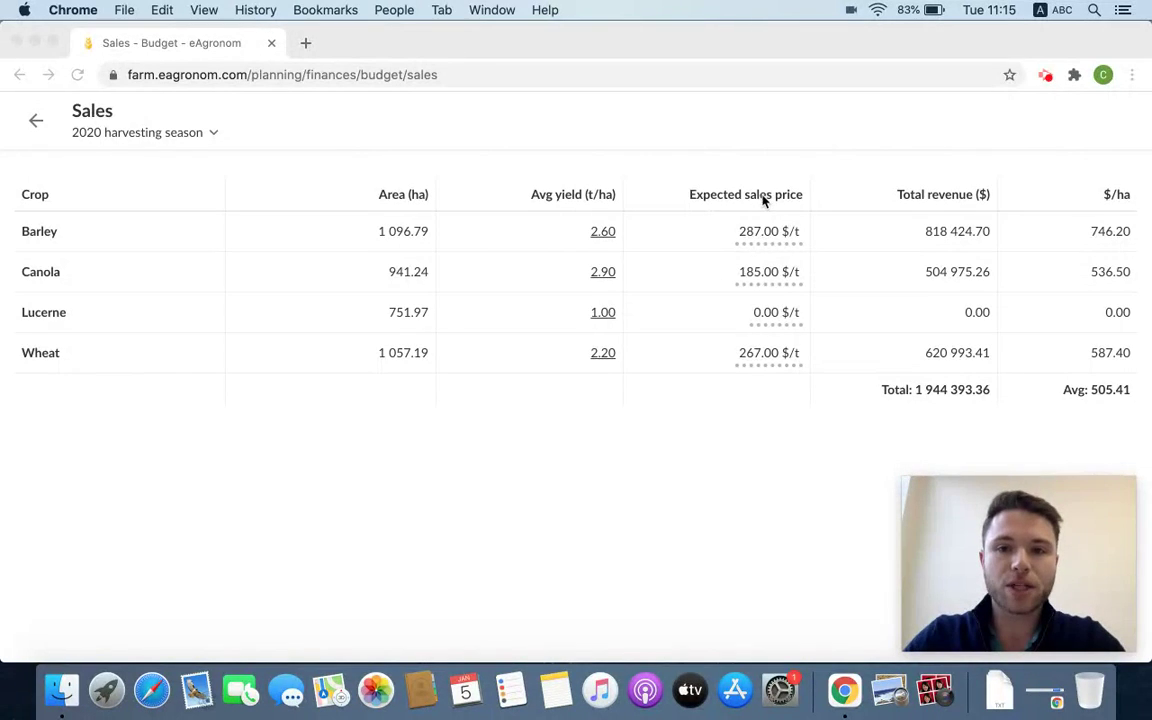
pyautogui.click(782, 455)
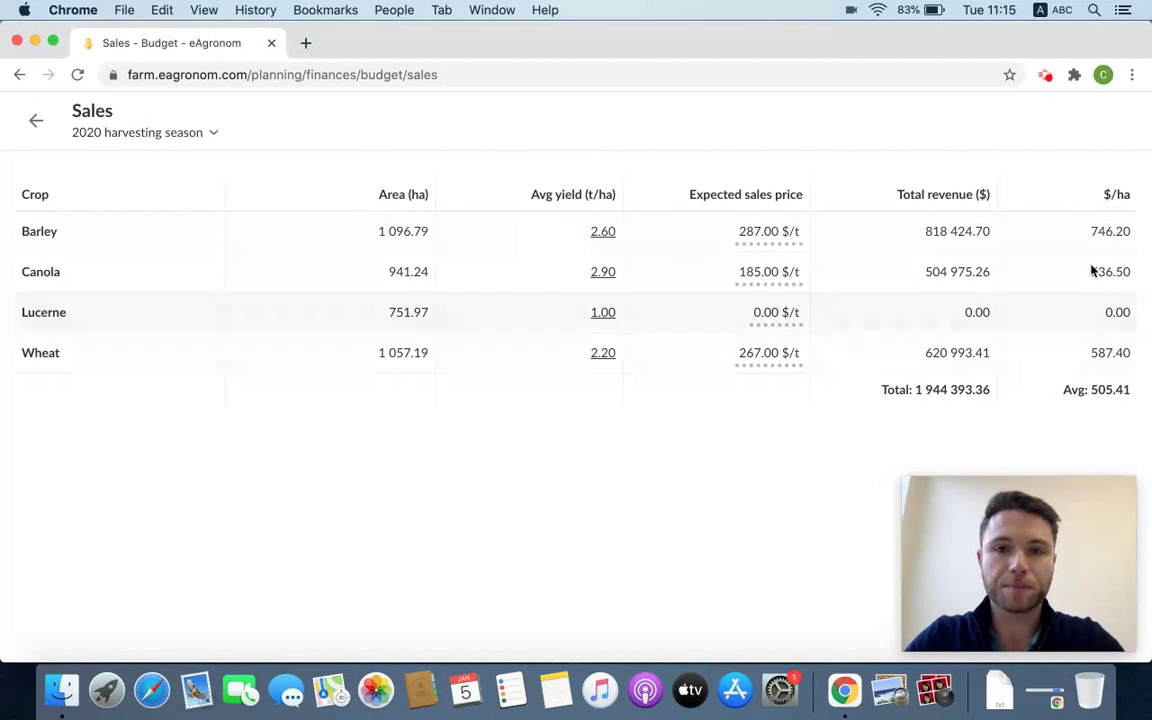
# Check the expected sales price entries for the listed crops, leave the prices unedited and return to the budget plan
pyautogui.click(771, 235)
pyautogui.click(767, 174)
pyautogui.click(766, 269)
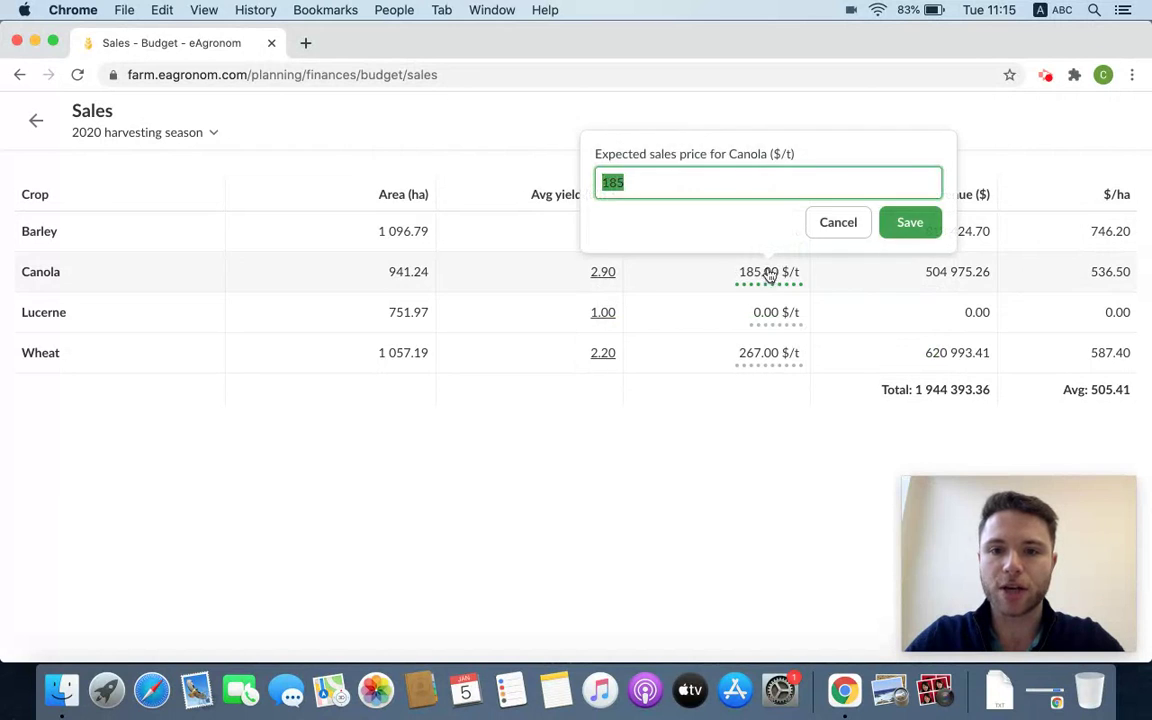
pyautogui.click(771, 314)
pyautogui.click(771, 314)
pyautogui.click(771, 358)
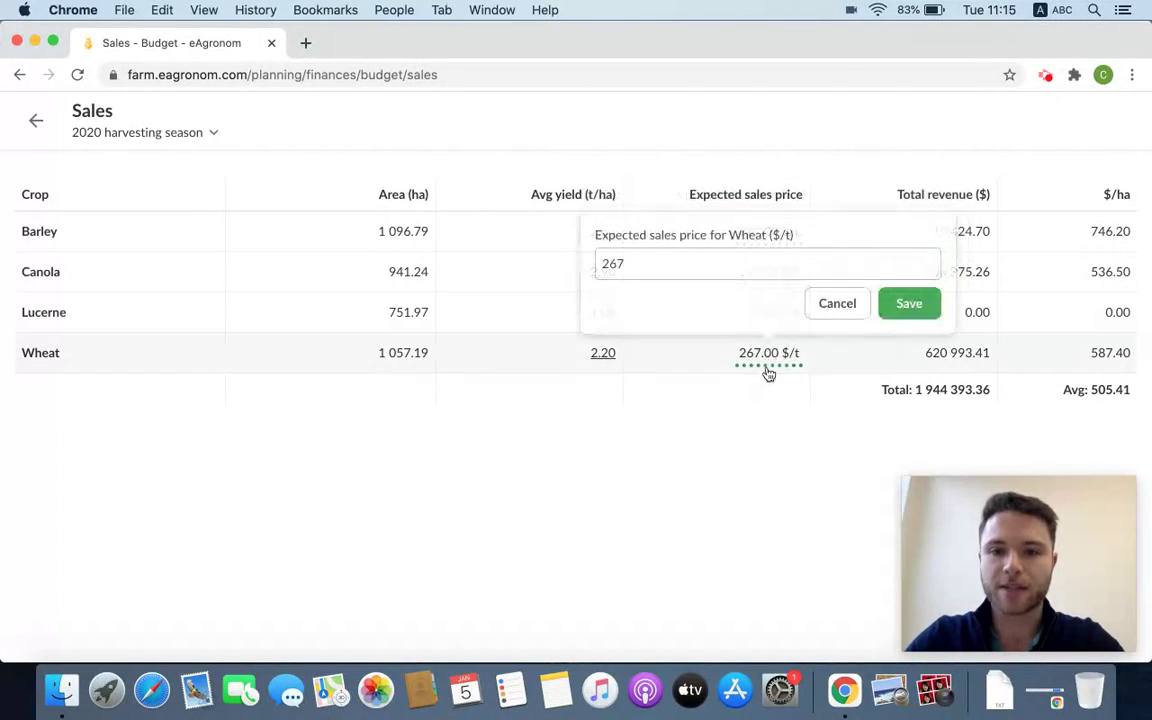
pyautogui.click(774, 458)
pyautogui.click(36, 122)
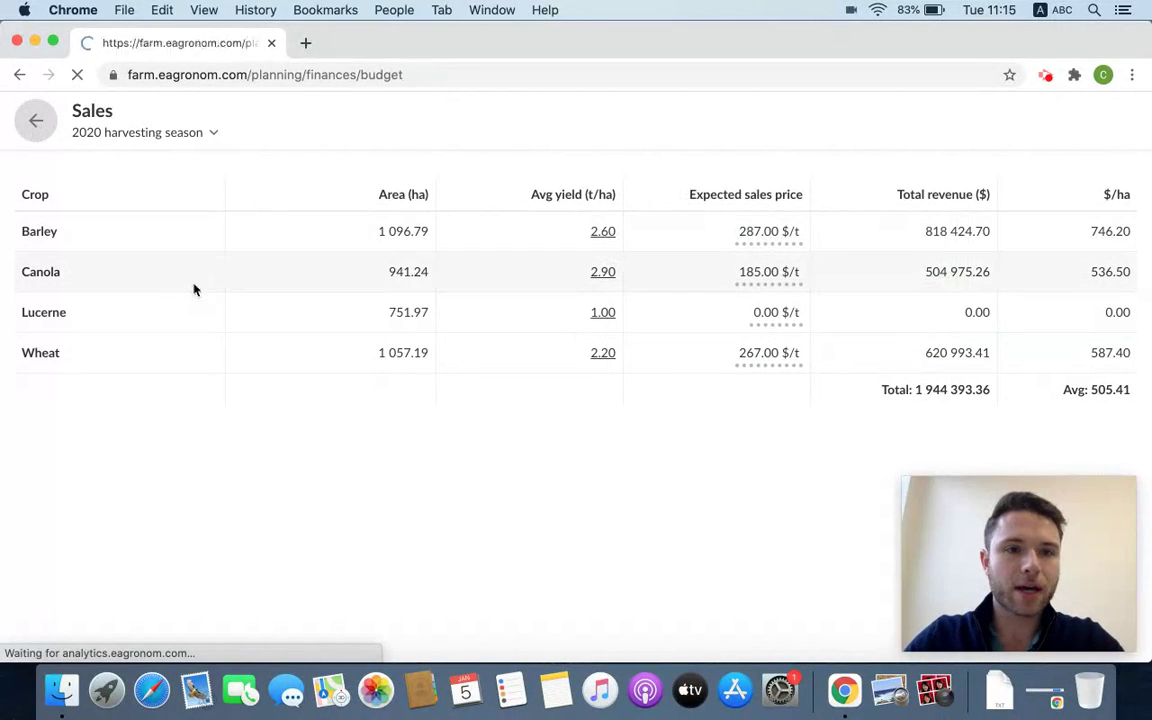
# View the planned quantities and expected prices in the Fertilisers cost breakdown, and return to the budget plan
pyautogui.scroll(-5, 320, 355)
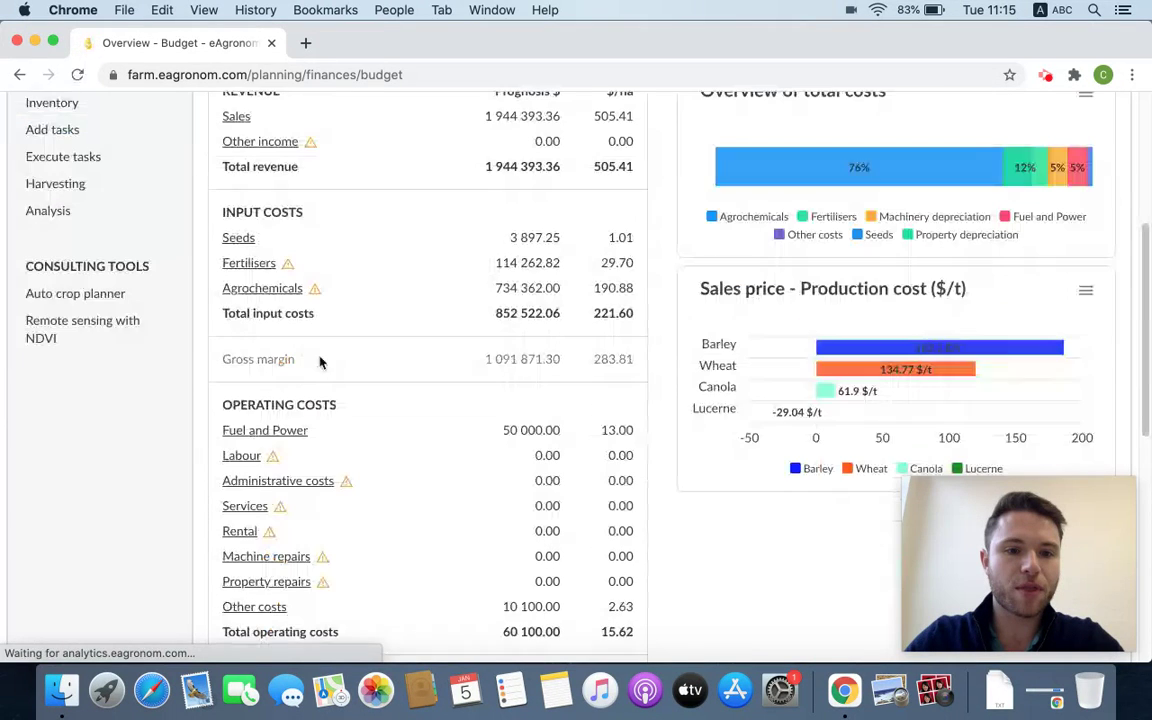
pyautogui.click(246, 264)
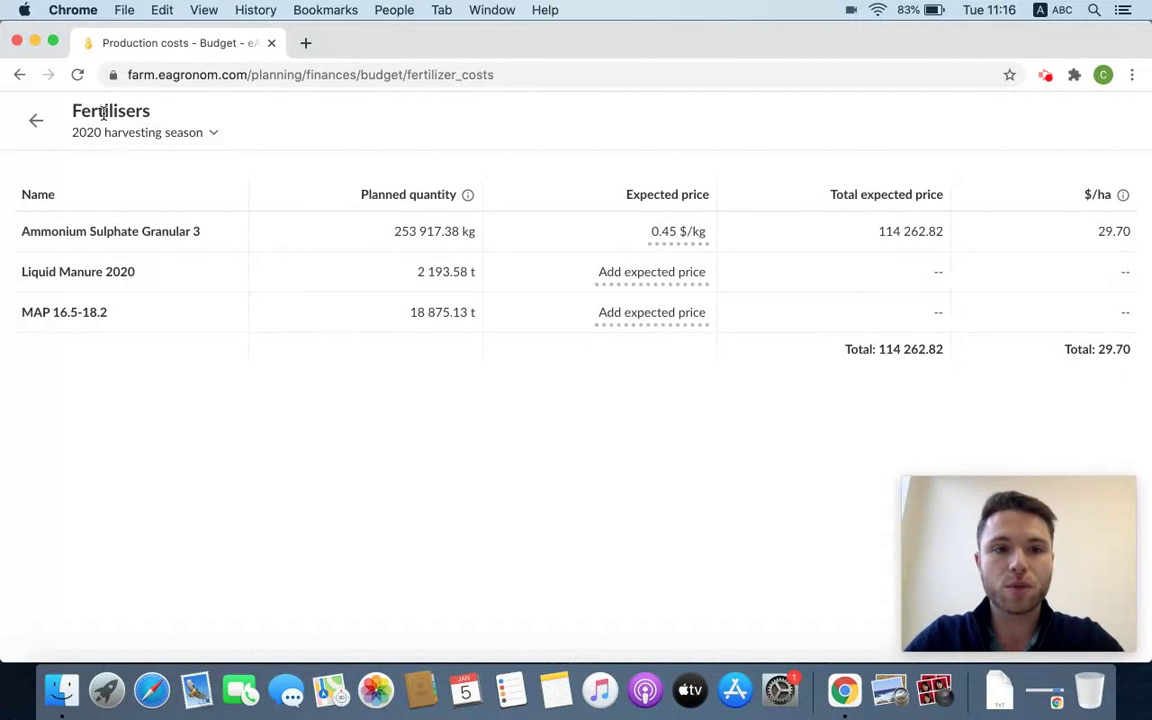
pyautogui.click(31, 122)
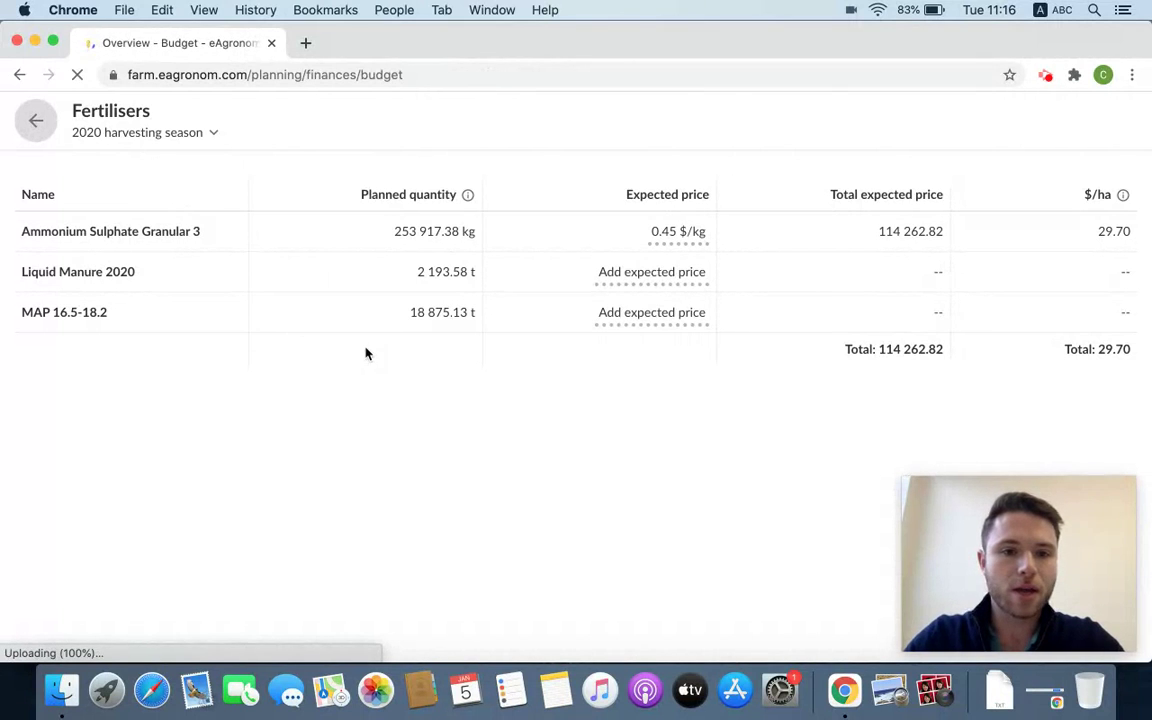
# View the planned quantities and expected prices in the Agrochemicals cost breakdown, and return to the budget plan
pyautogui.scroll(-5, 340, 372)
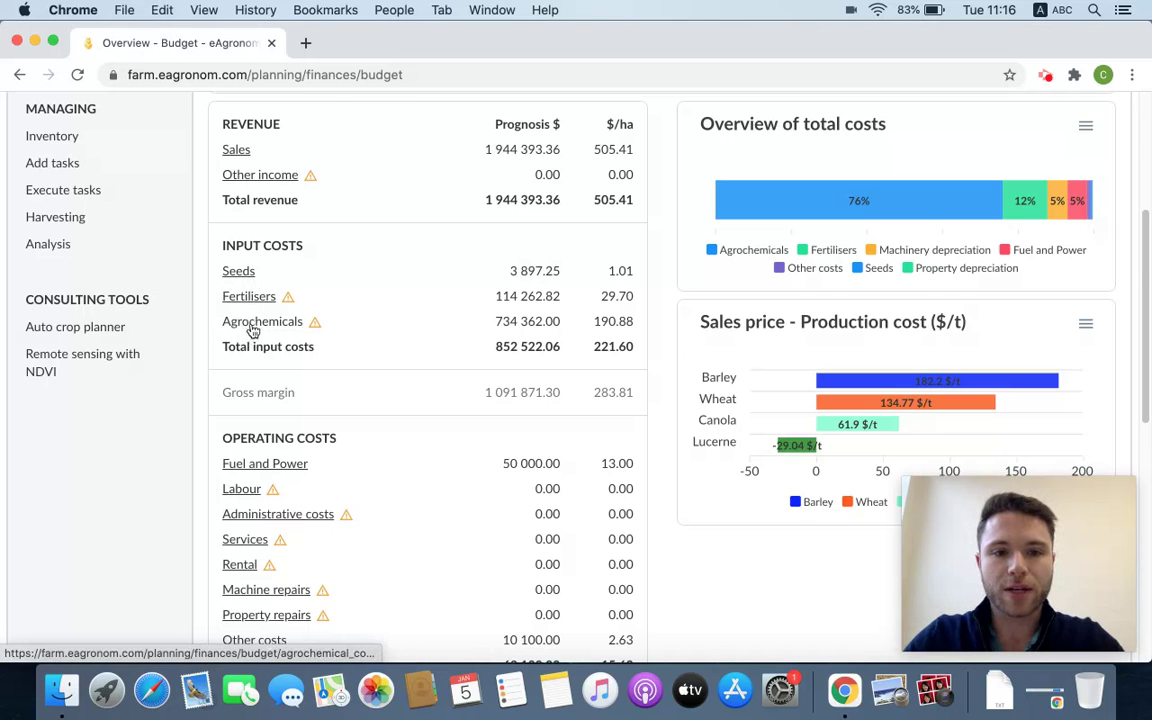
pyautogui.click(250, 323)
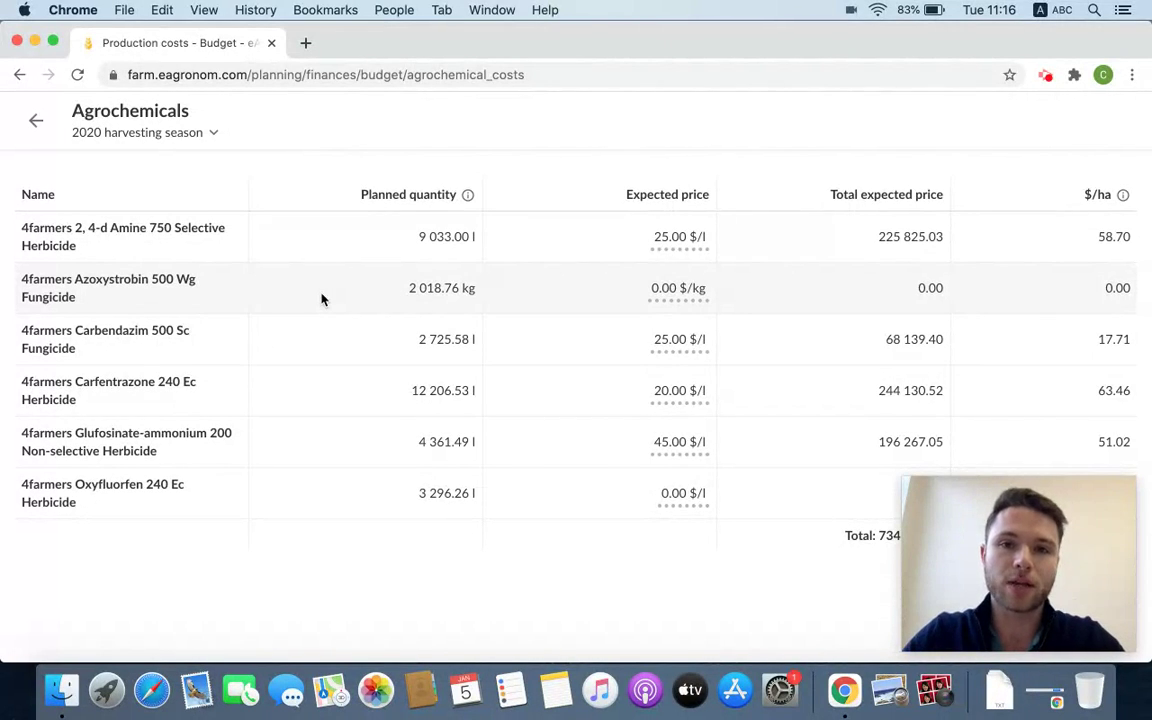
pyautogui.click(37, 122)
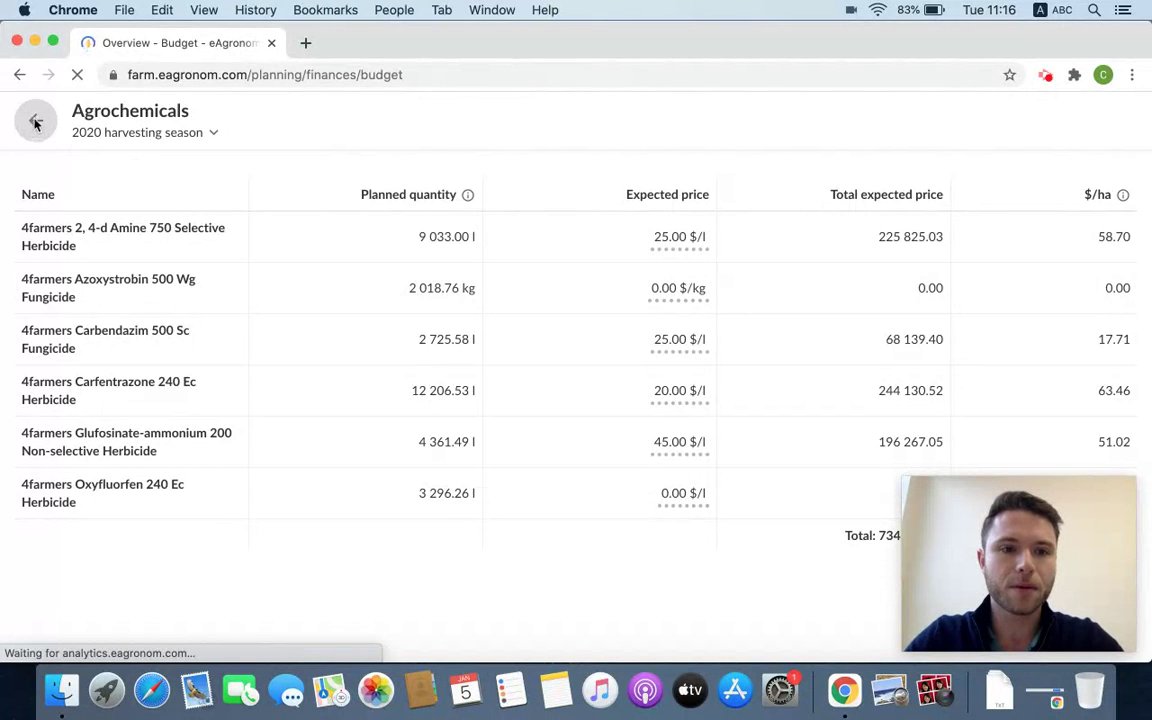
# Review the budget plan's operating costs, depreciation and financial costs sections
pyautogui.scroll(-5, 421, 439)
pyautogui.scroll(-1, 426, 440)
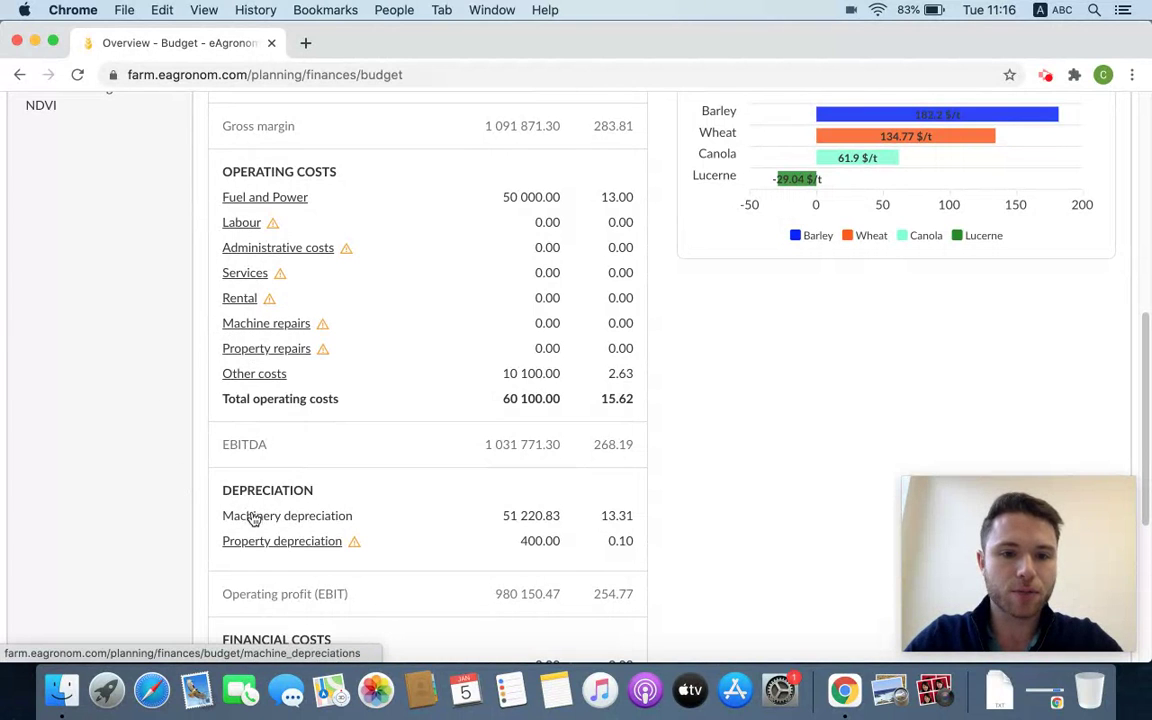
pyautogui.scroll(-3, 273, 540)
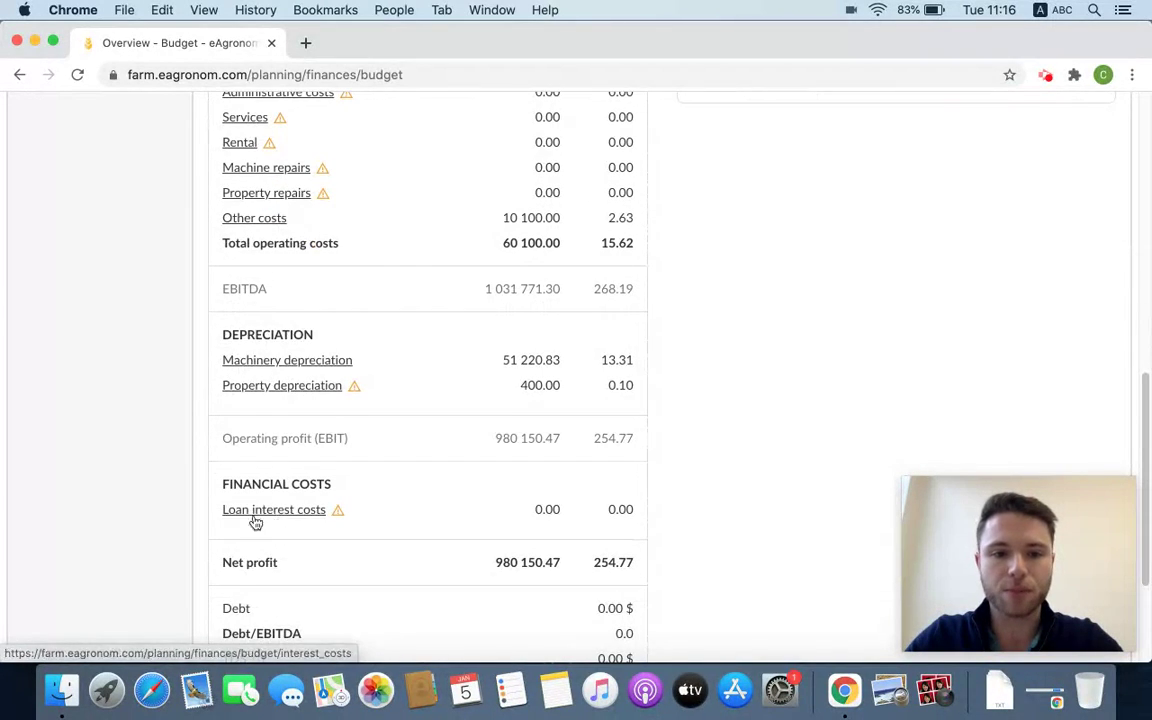
pyautogui.scroll(10, 427, 417)
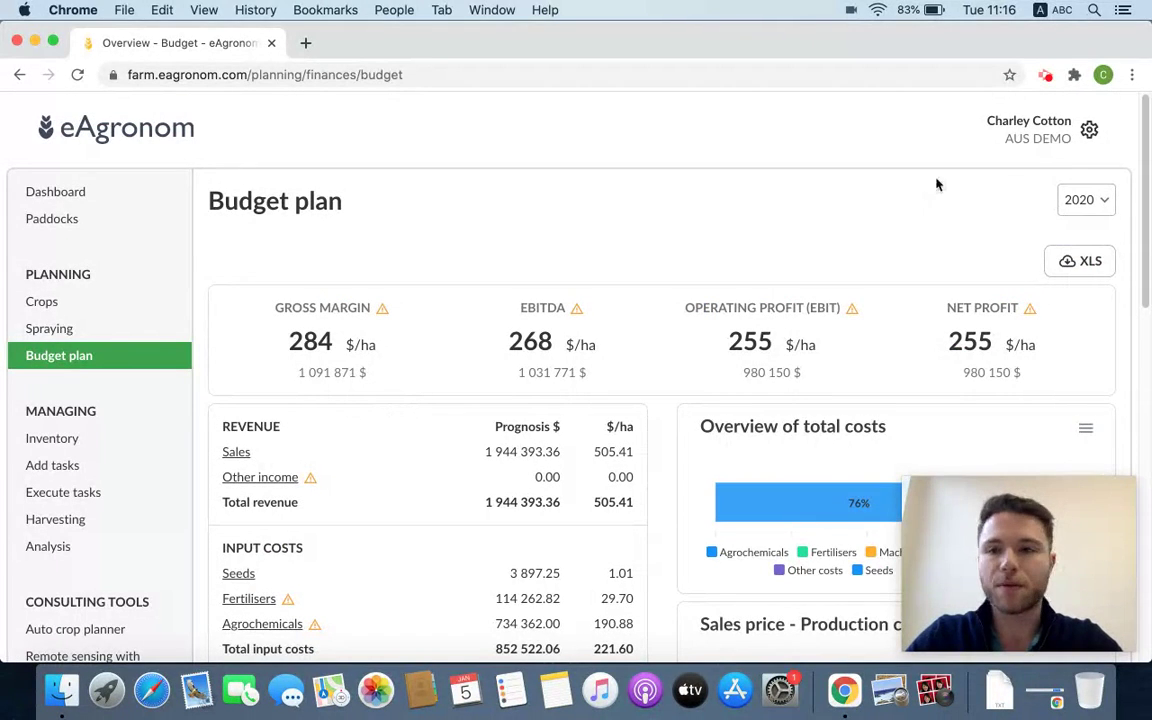
# View the company sections available in the account settings, such as Employees, Machines and properties and Loans, and return to the budget plan
pyautogui.click(1054, 129)
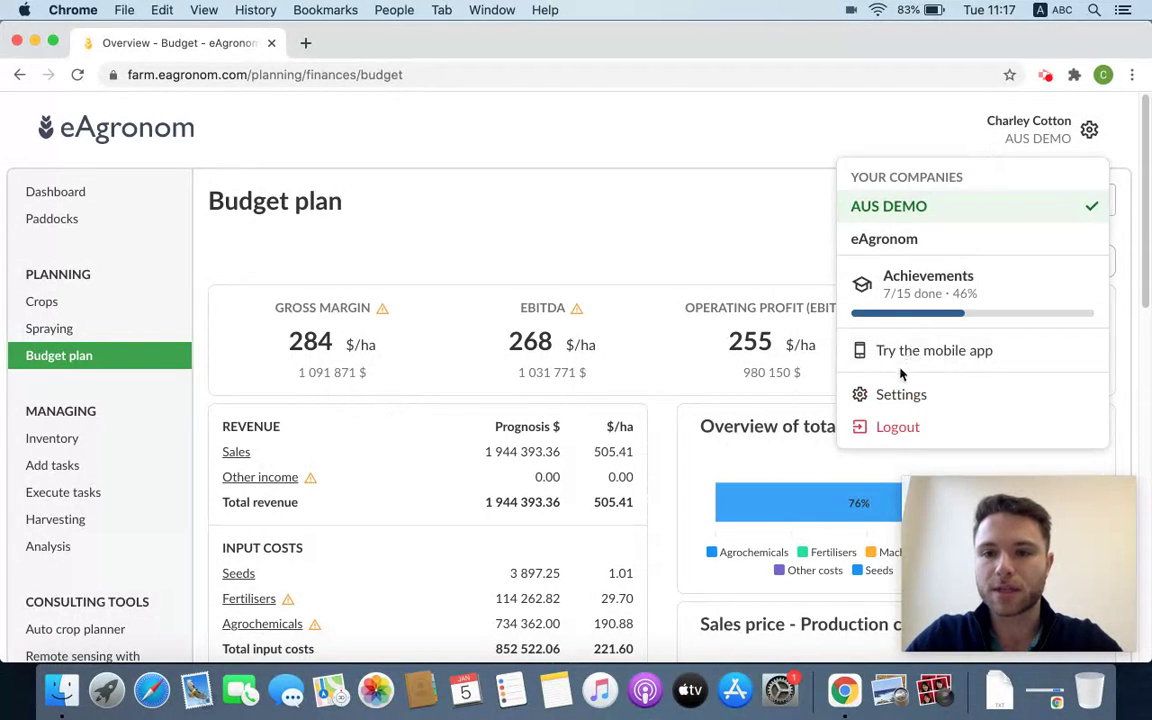
pyautogui.click(900, 395)
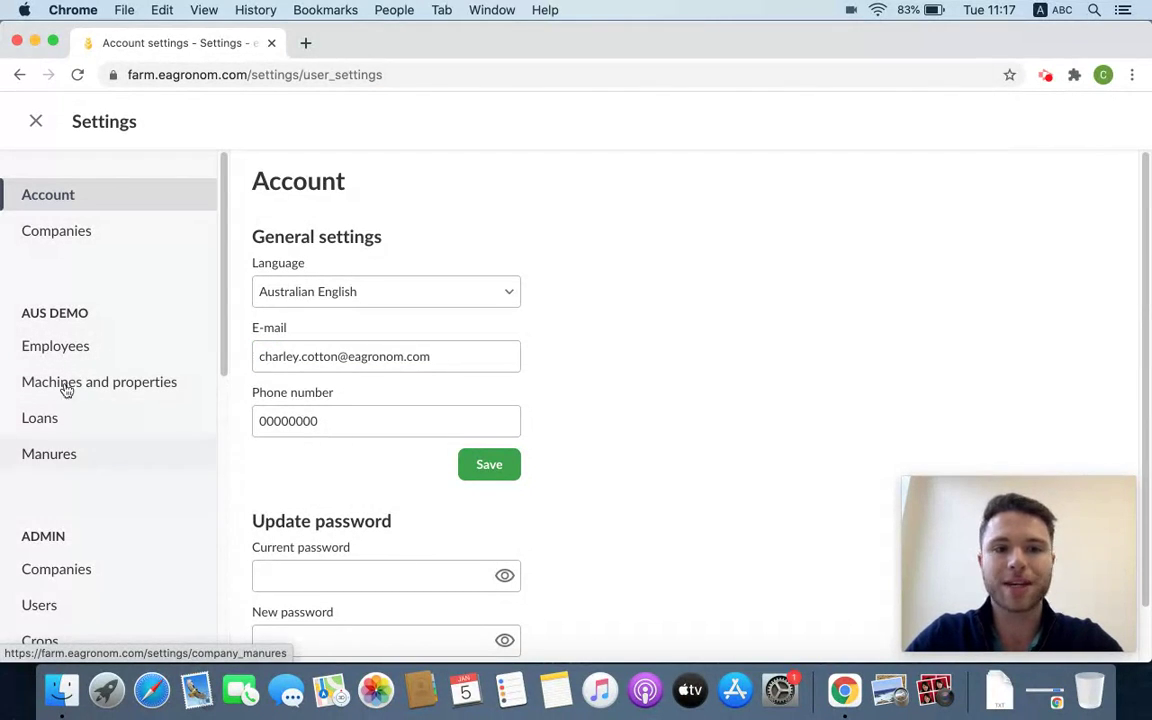
pyautogui.click(33, 122)
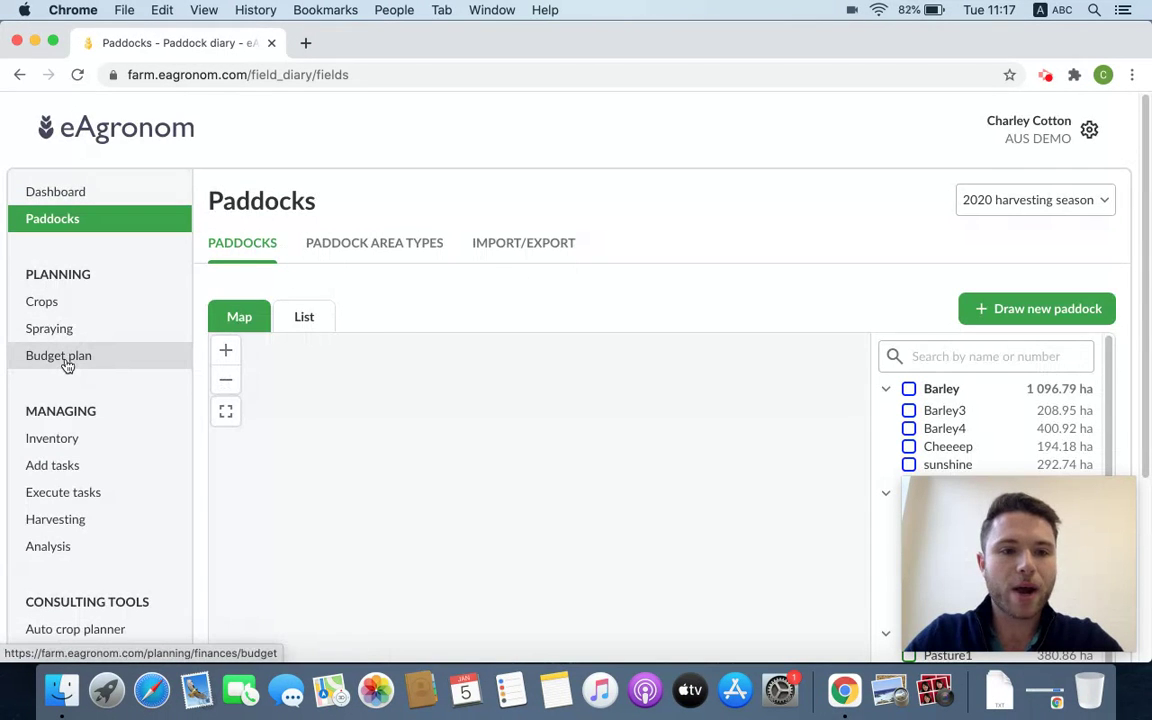
pyautogui.click(58, 356)
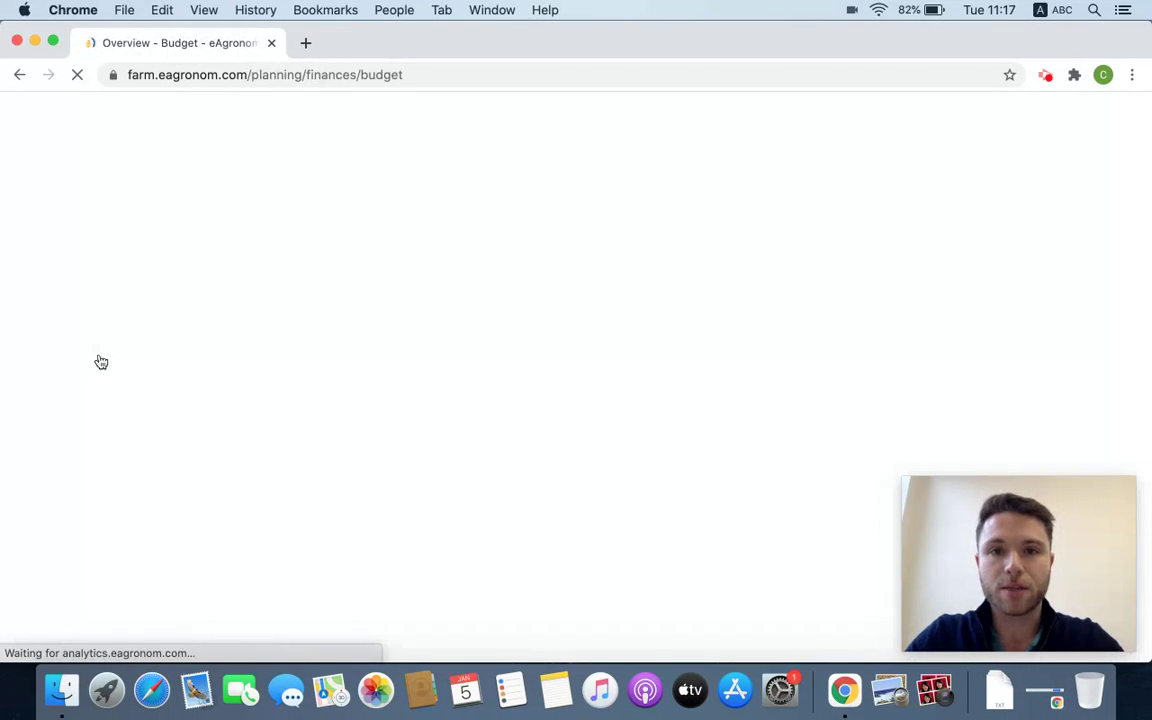
# Open the Labour breakdown under Operating costs to view the employees' annual payroll entries, and go back
pyautogui.scroll(-9, 390, 370)
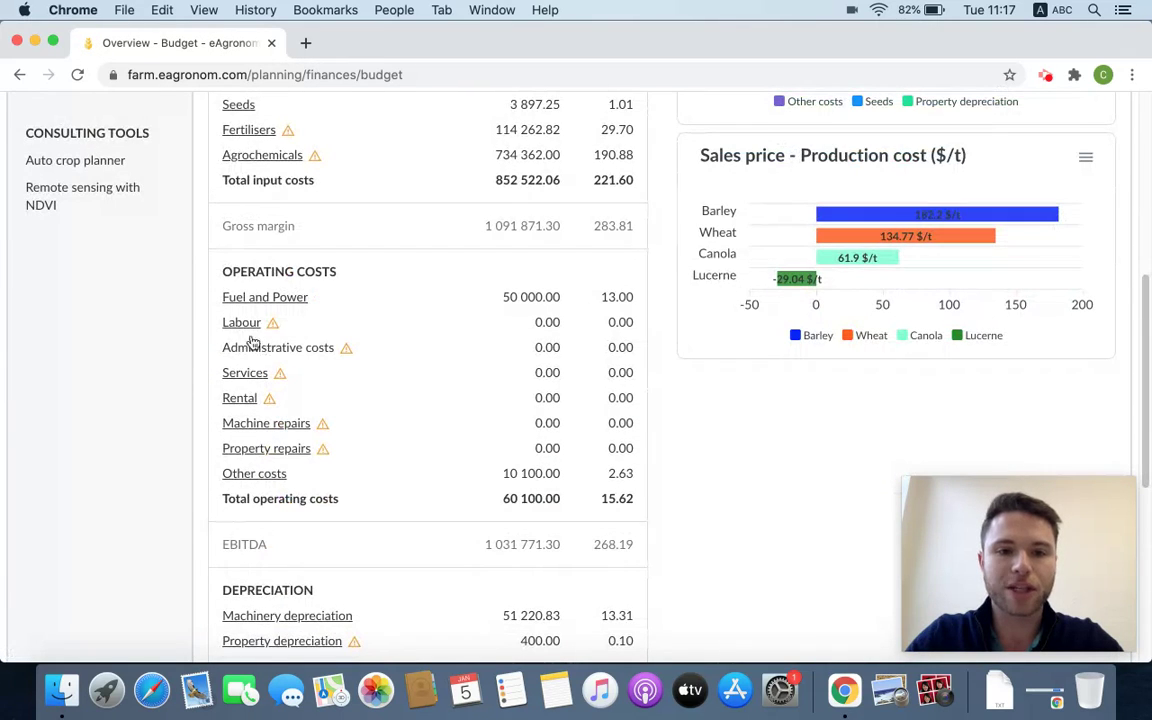
pyautogui.click(237, 326)
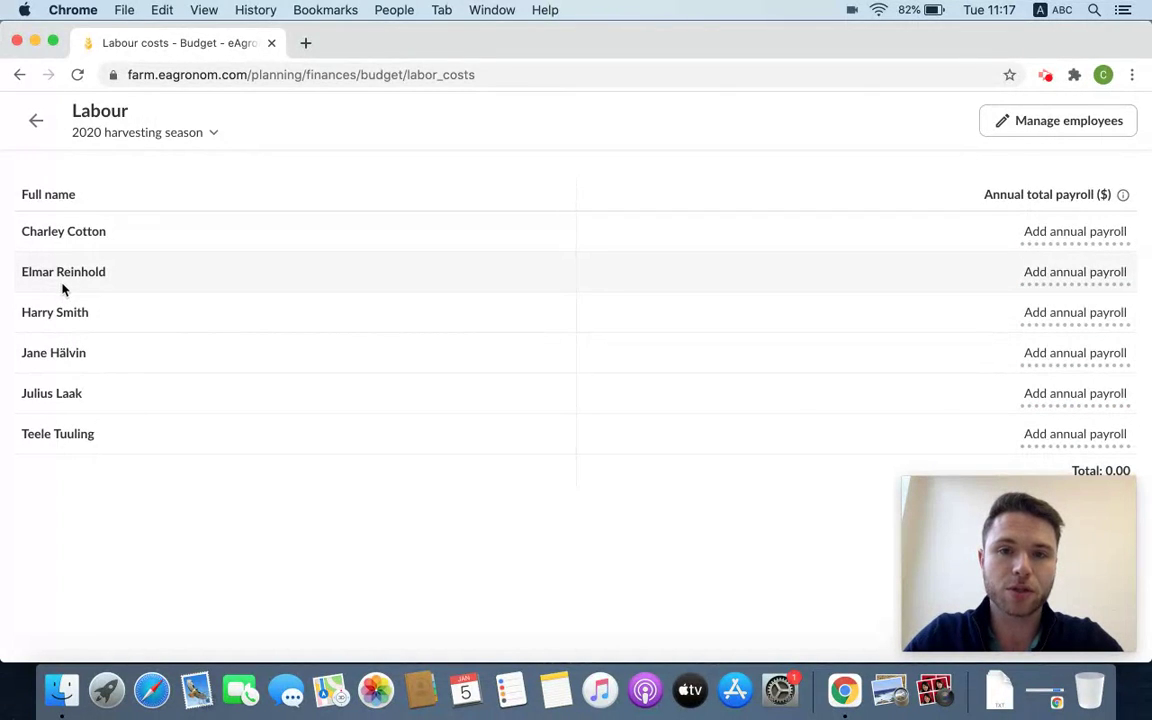
pyautogui.click(36, 120)
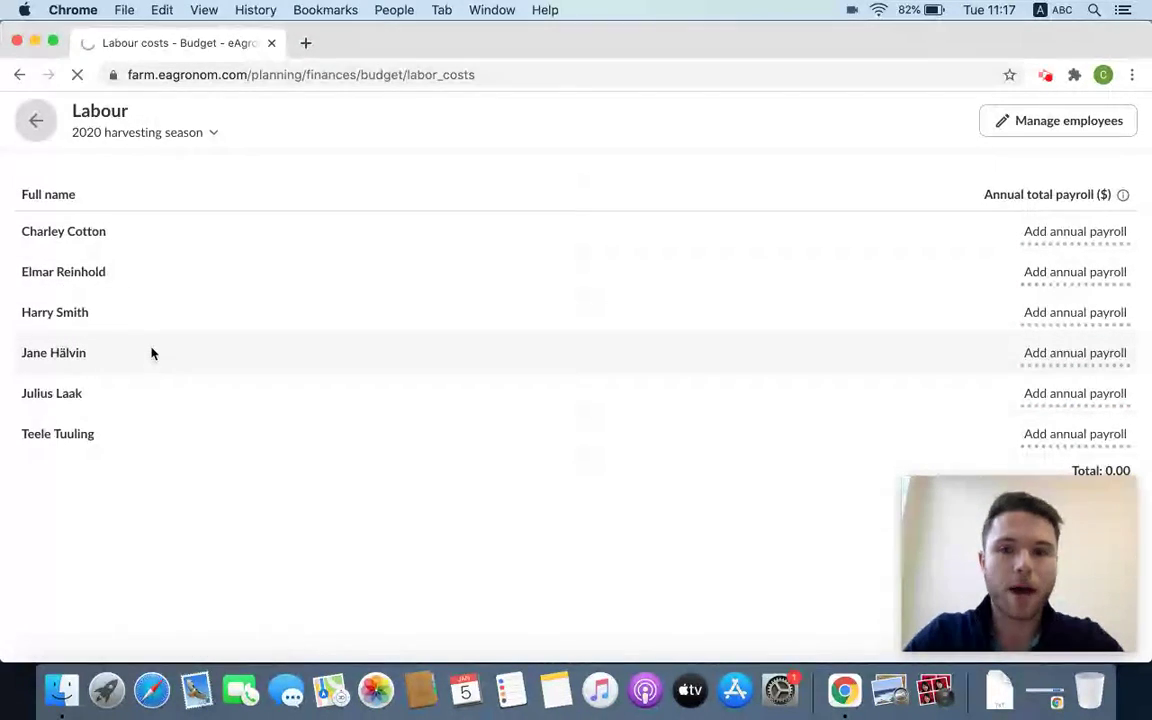